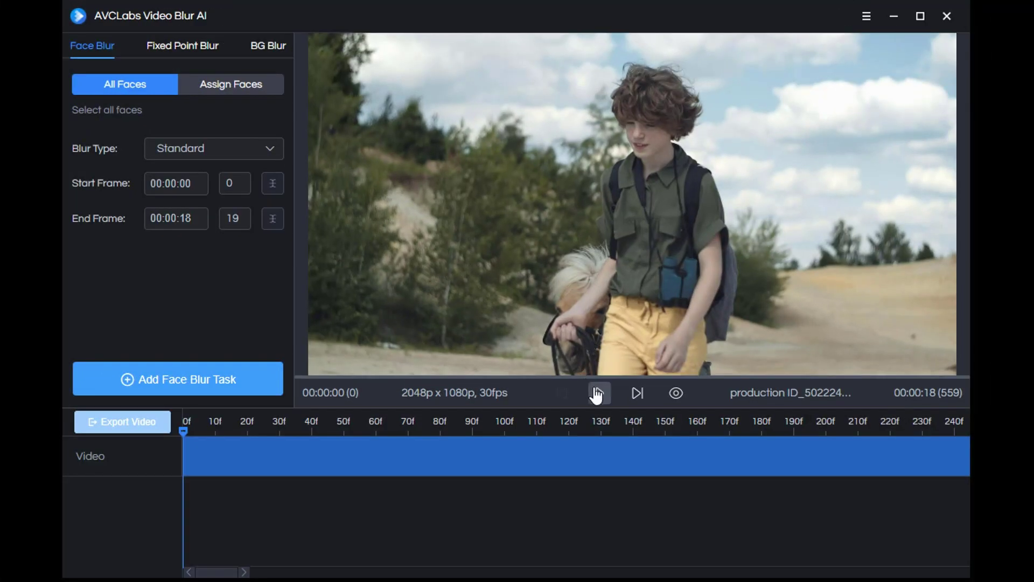
- Preview the clip, then add a Background Blur task of type Blur as BG Blur 1
left_click(599, 395)
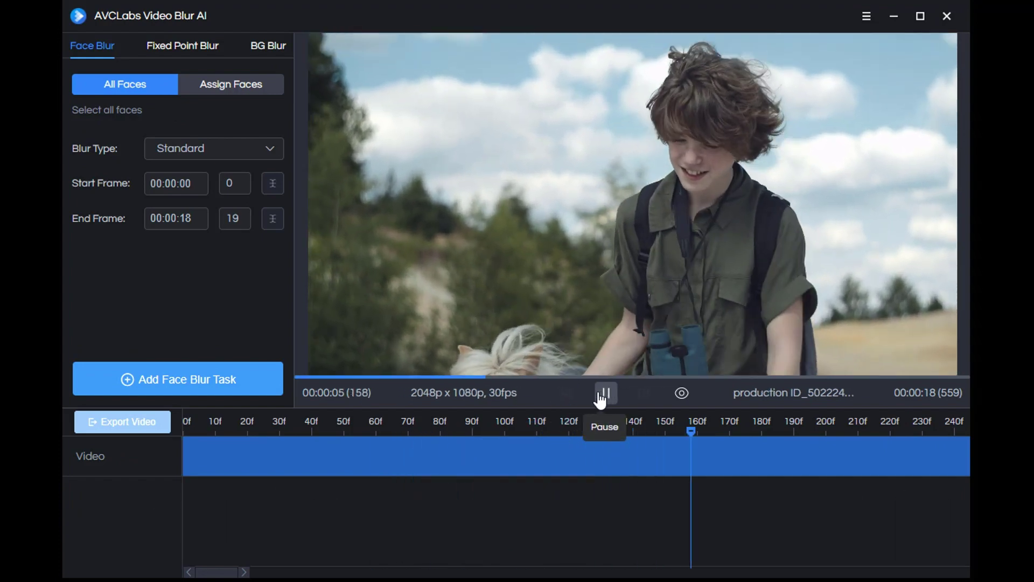
left_click(601, 399)
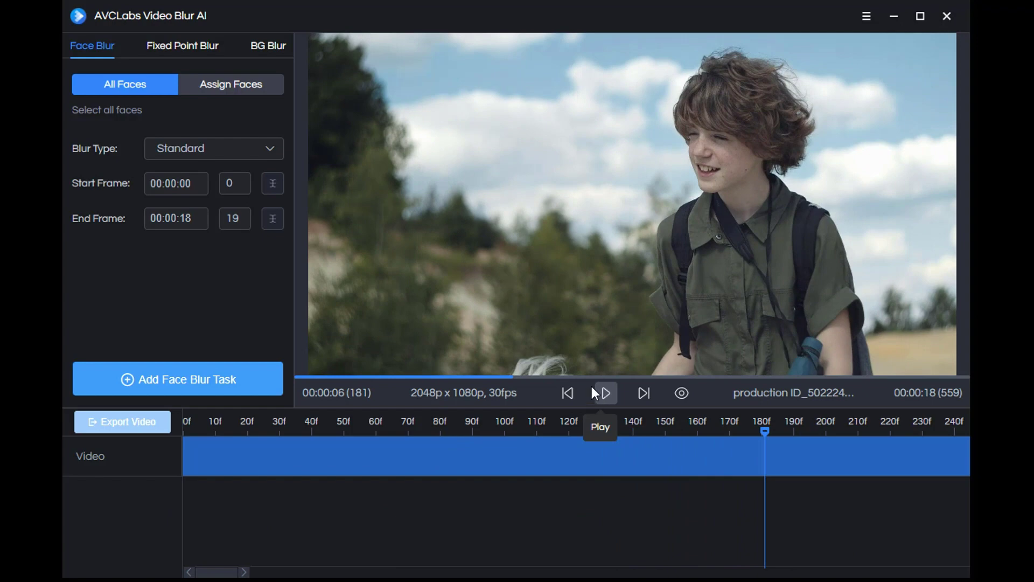
left_click(272, 48)
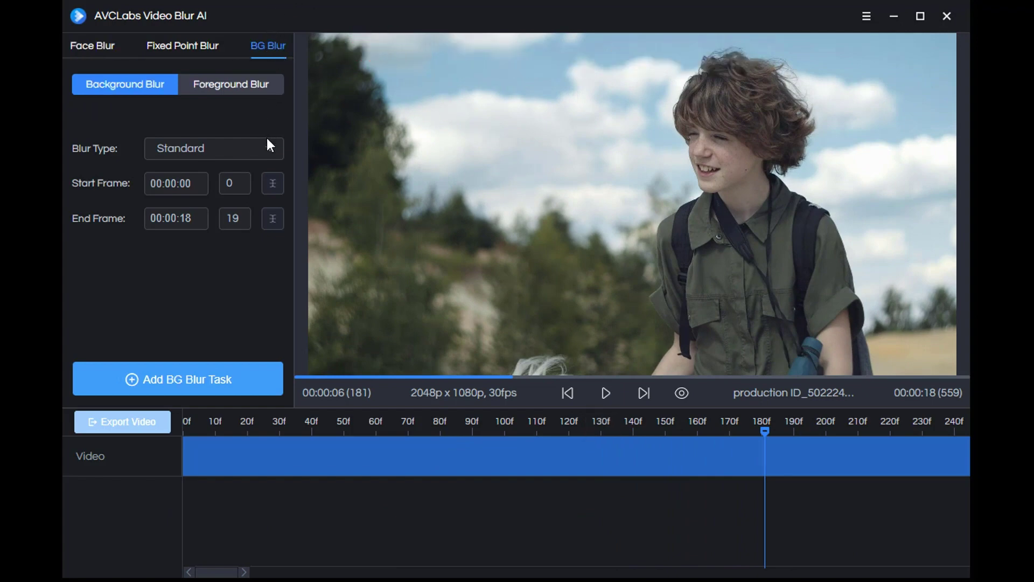
left_click(274, 156)
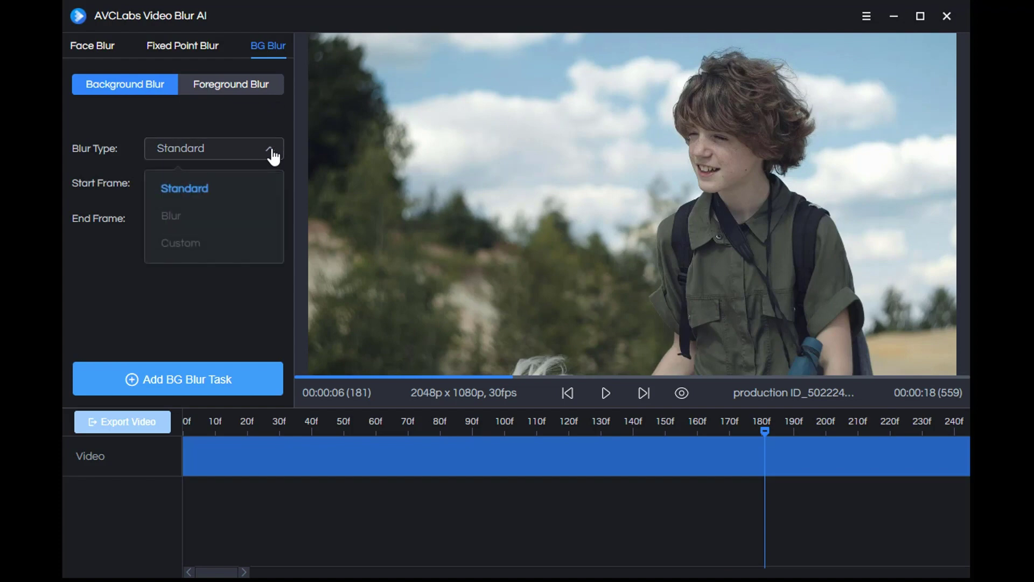
left_click(266, 217)
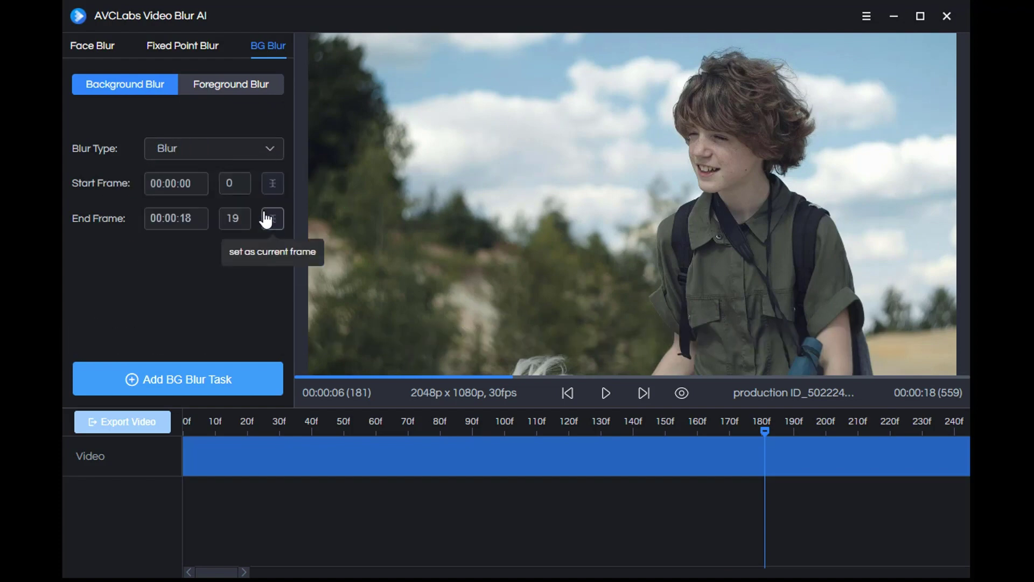
left_click(249, 375)
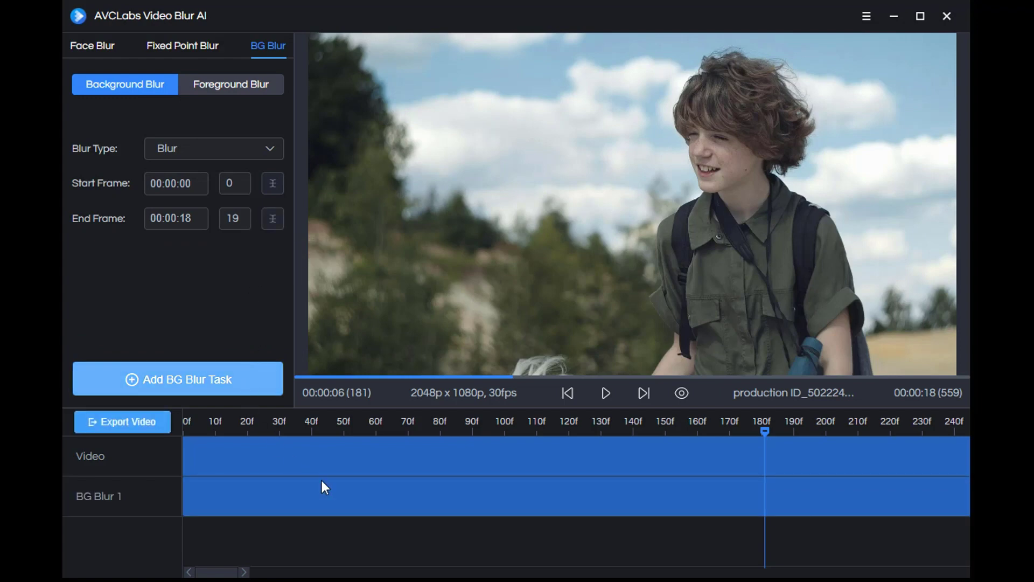
- Preview the blurred background in AVCLabs and start exporting the blurred video
left_click(682, 393)
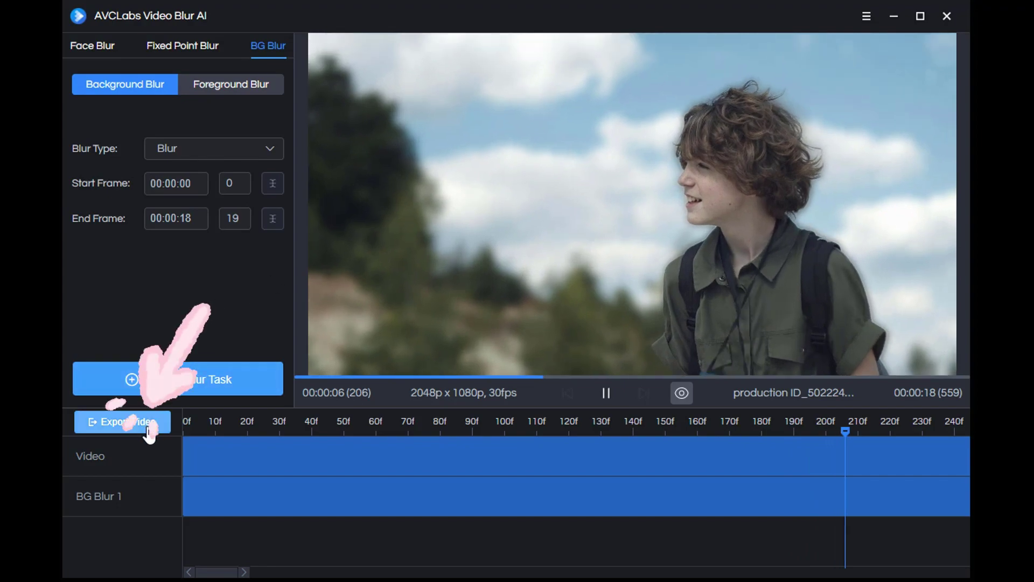
left_click(130, 421)
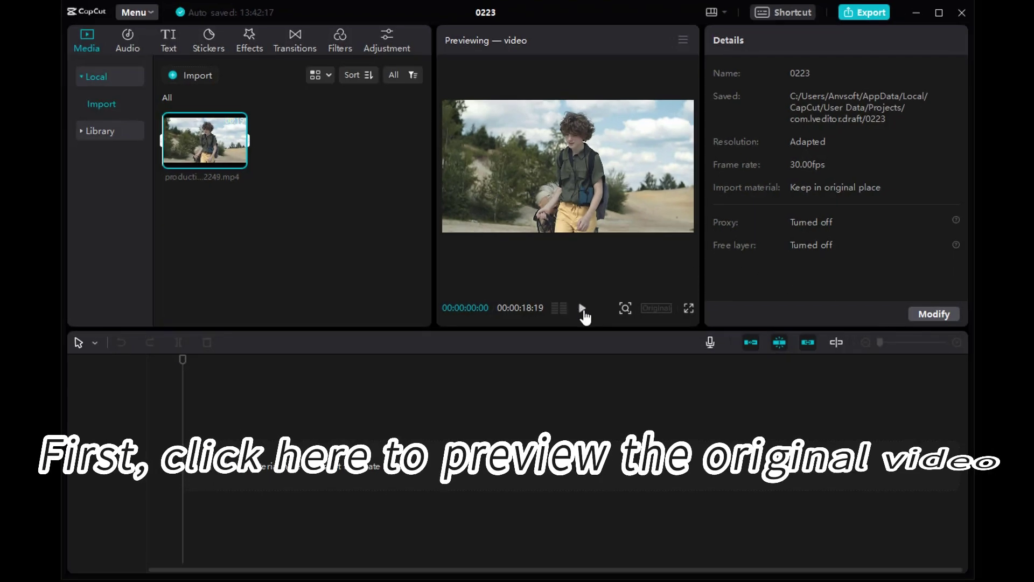
- Preview the original and place production ID_5022249.mp4 on the CapCut timeline
left_click(582, 308)
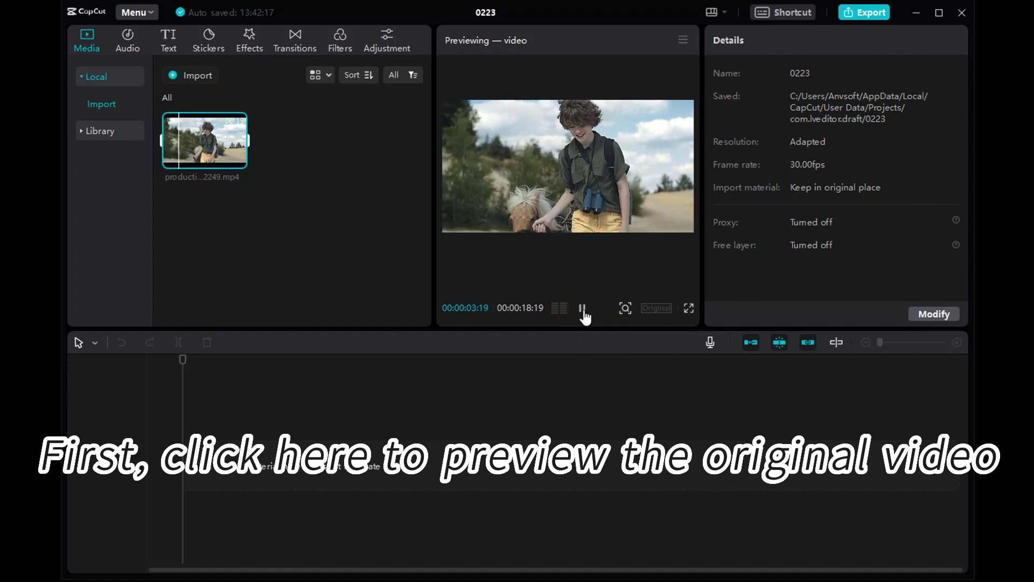
left_click_drag(207, 152, 195, 468)
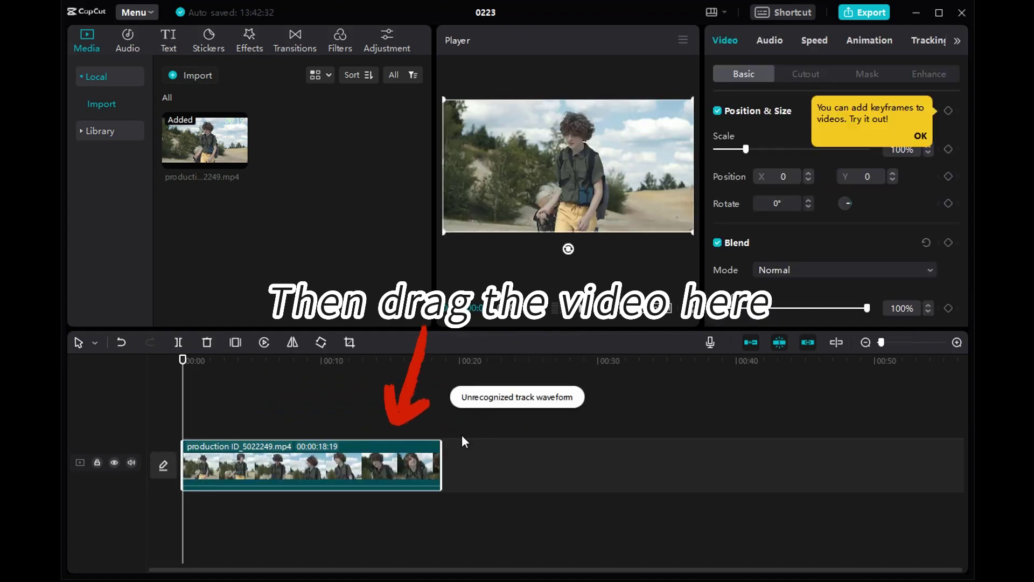
- Add the Basic Halo Blur effect, stretch it over the full boy clip, and scrub to check
left_click(250, 43)
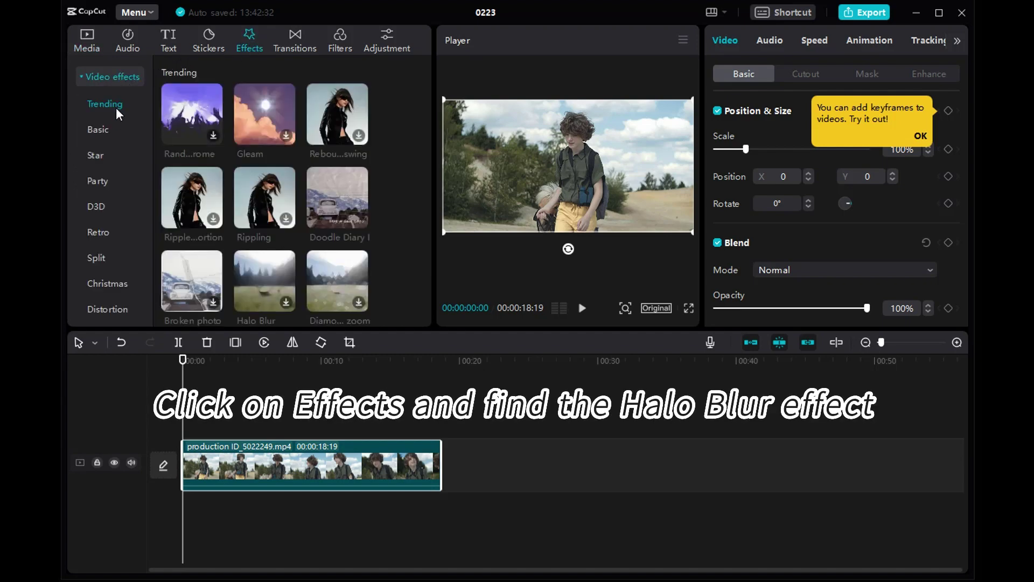
left_click(110, 132)
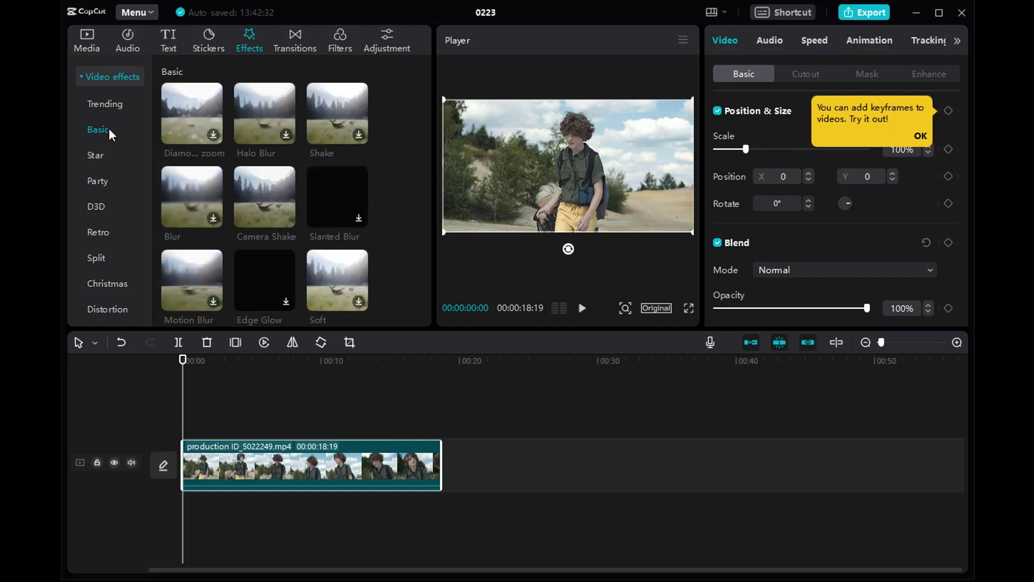
left_click(254, 113)
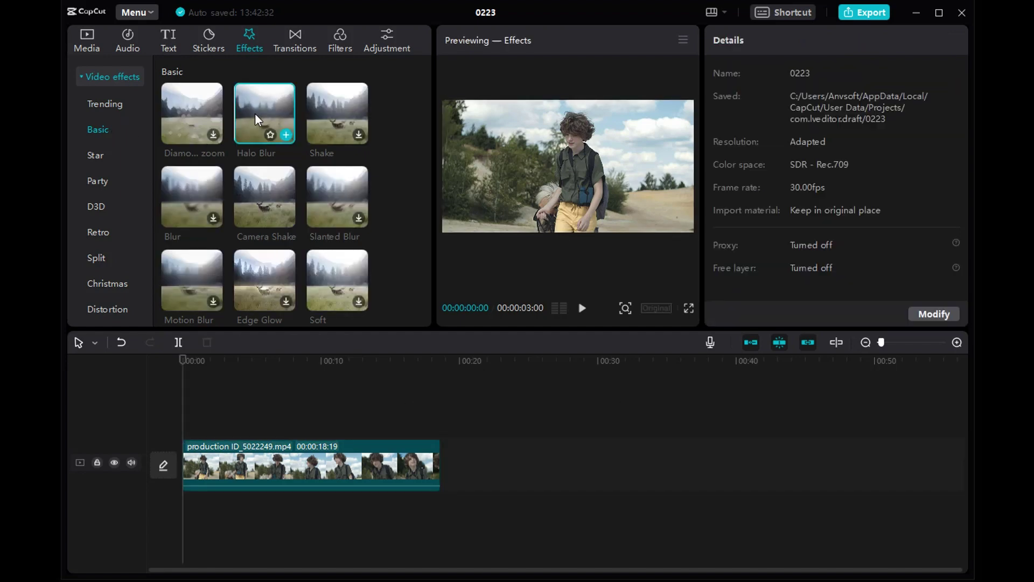
left_click(286, 135)
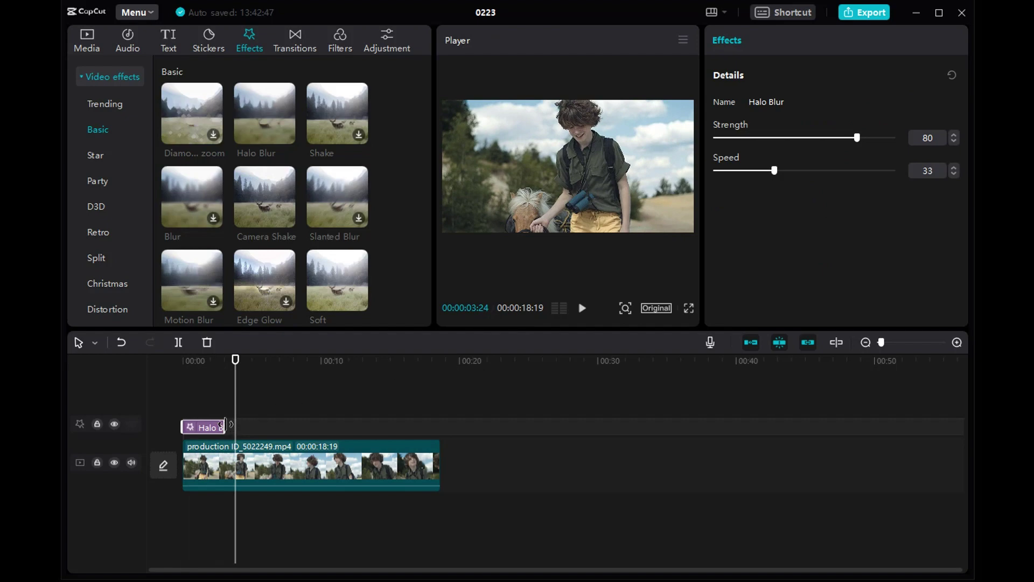
left_click_drag(225, 424, 441, 425)
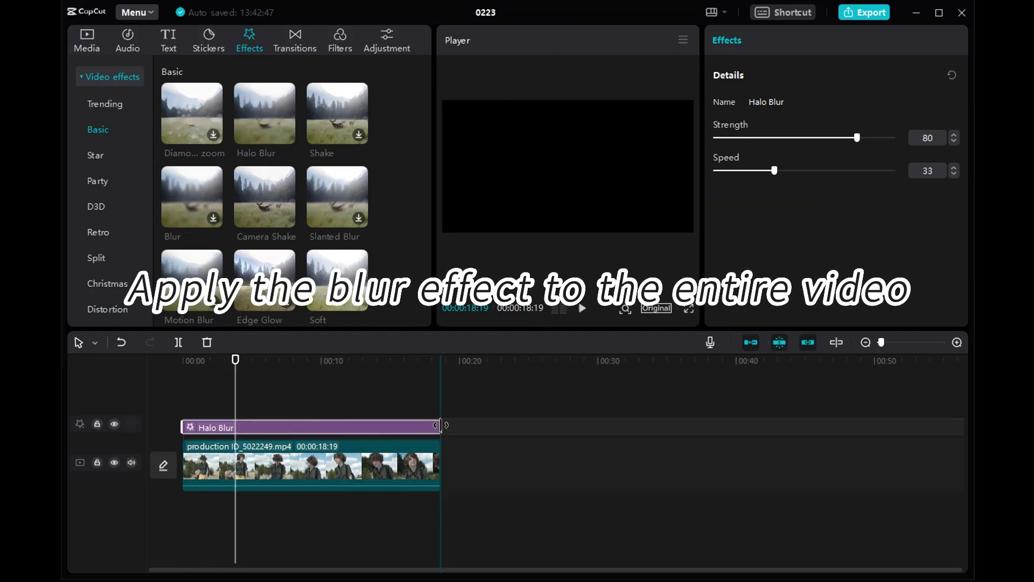
left_click_drag(236, 360, 178, 392)
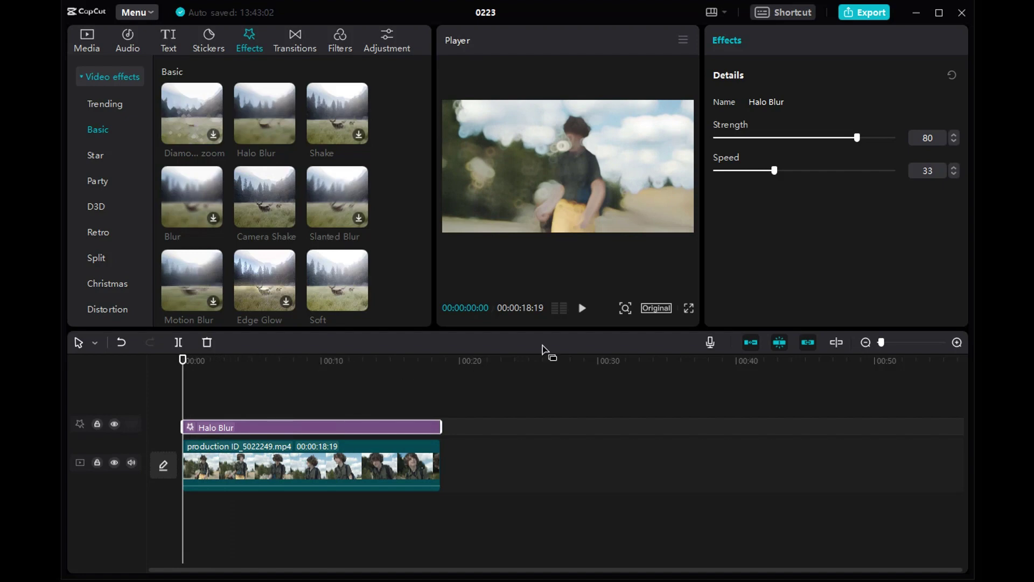
- Export the video titled 0223 as 1080P mp4 and dismiss the completion notice
left_click(877, 15)
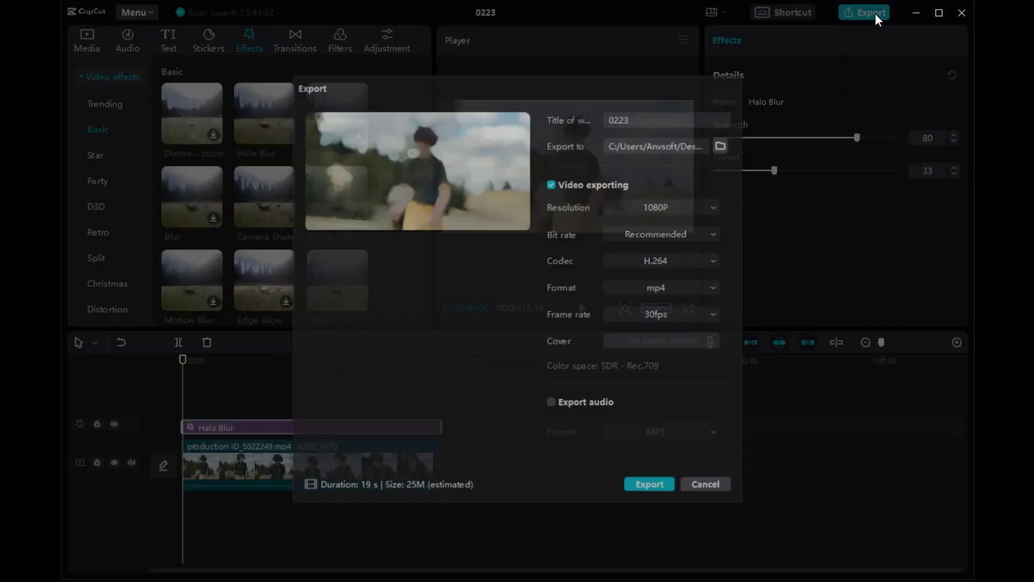
left_click(667, 489)
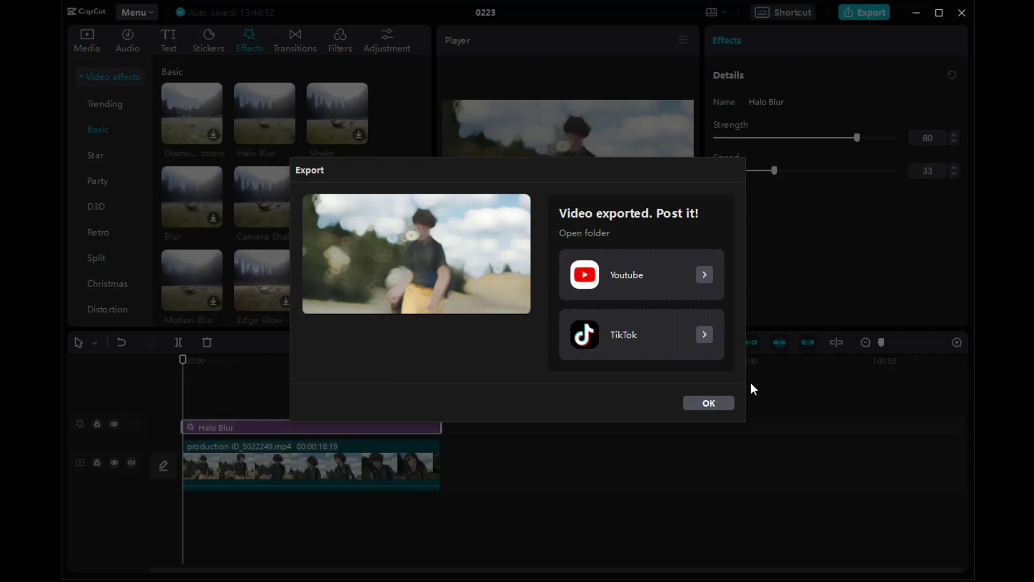
left_click(726, 401)
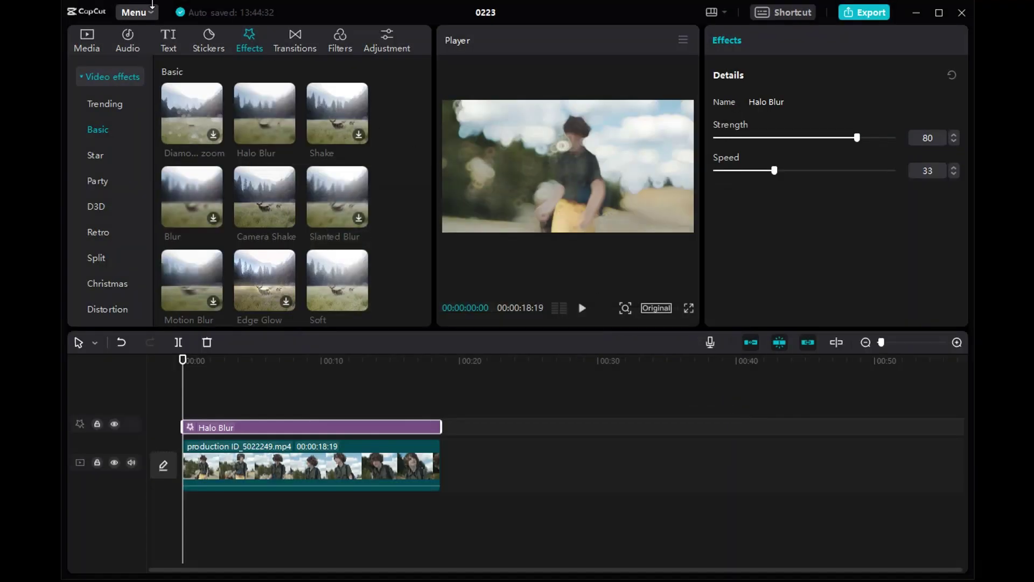
- Import the exported 0223.mp4 into the media library
left_click(89, 42)
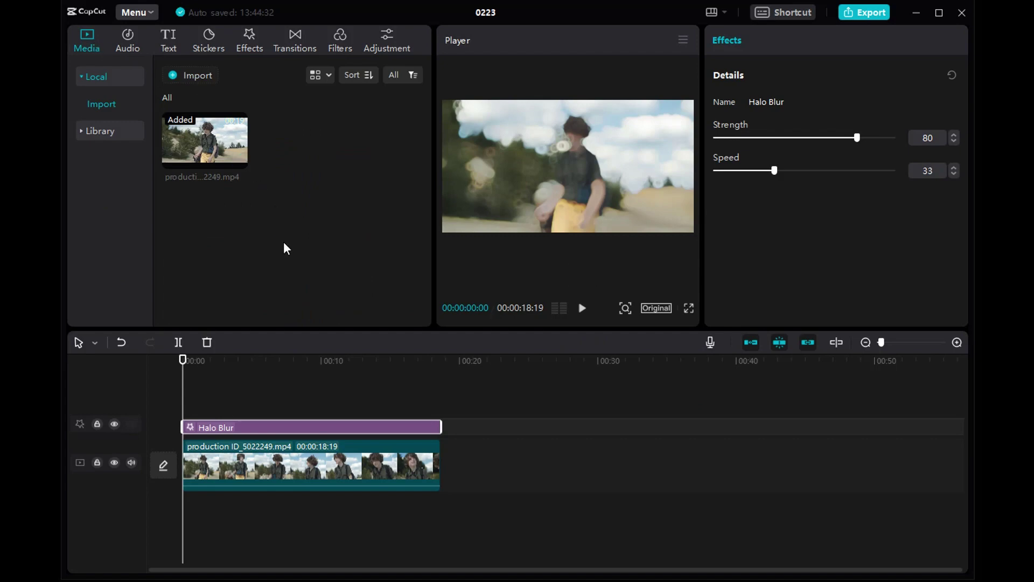
left_click_drag(64, 215, 255, 200)
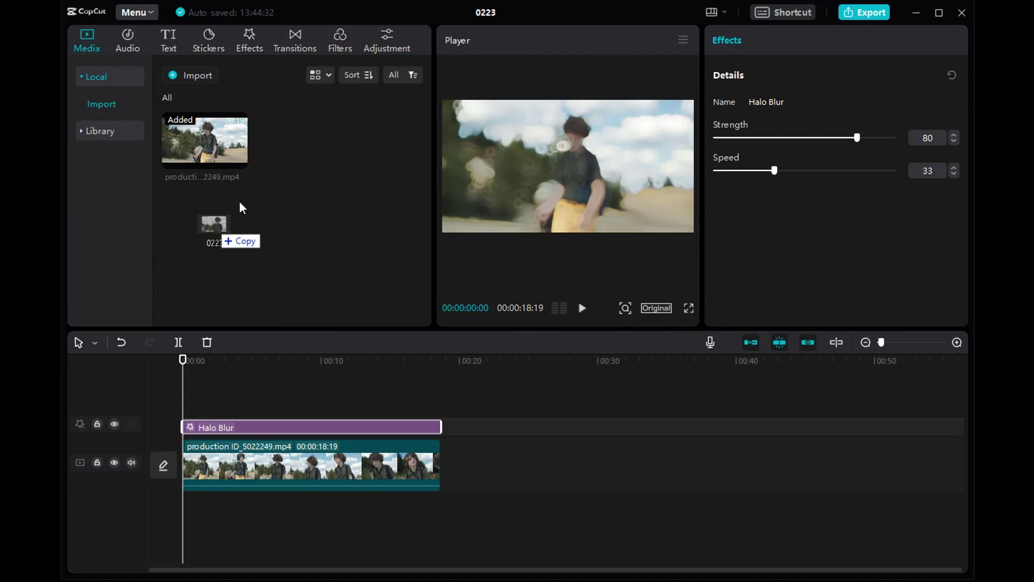
left_click_drag(309, 158, 310, 159)
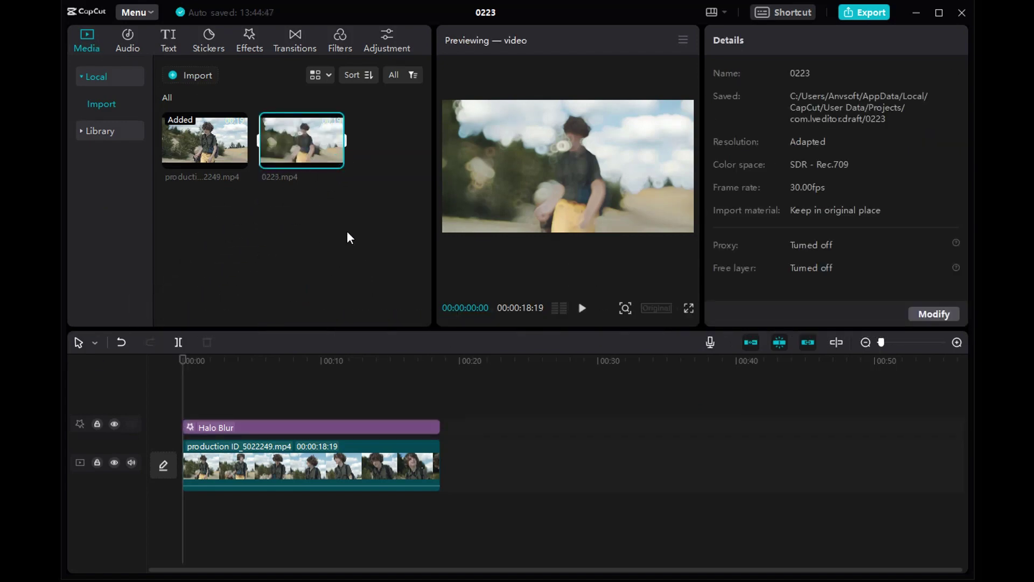
- Delete the boy clip and the Halo Blur effect from the timeline
left_click(335, 479)
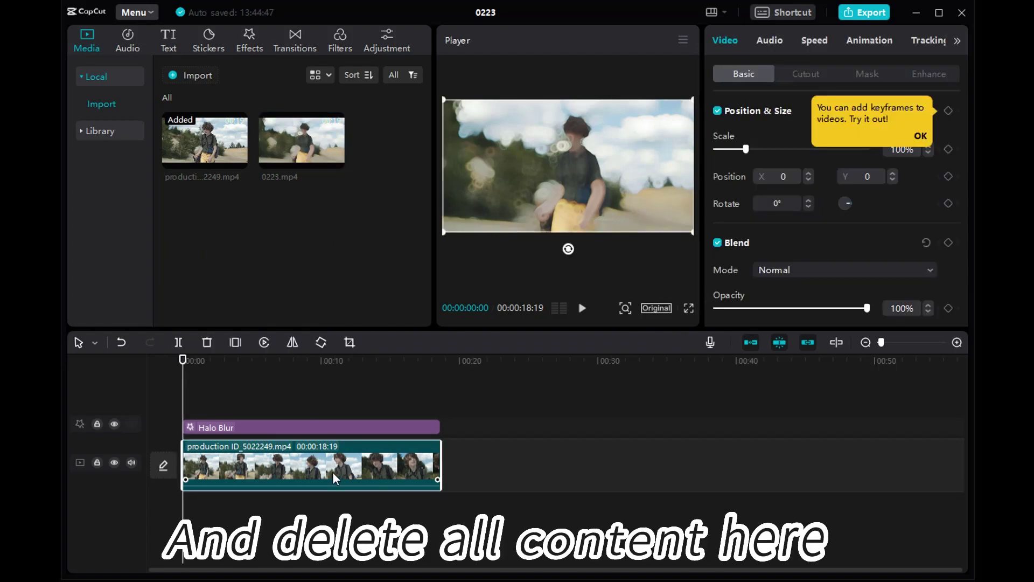
key("ctrl+a")
key("Delete")
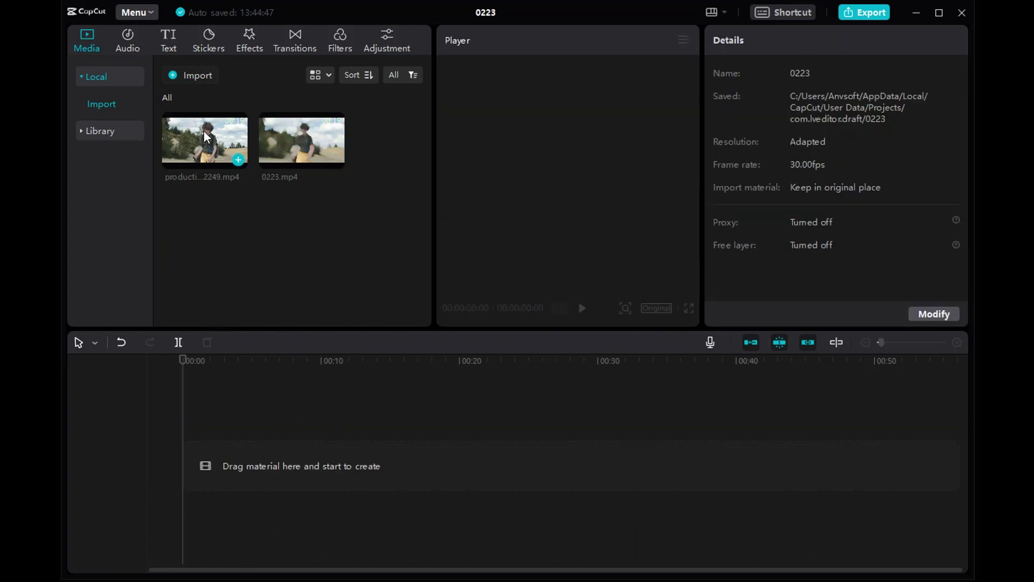
- Re-add production ID_5022249.mp4 to the timeline, apply Auto cutout, and play to check
left_click_drag(207, 137, 205, 470)
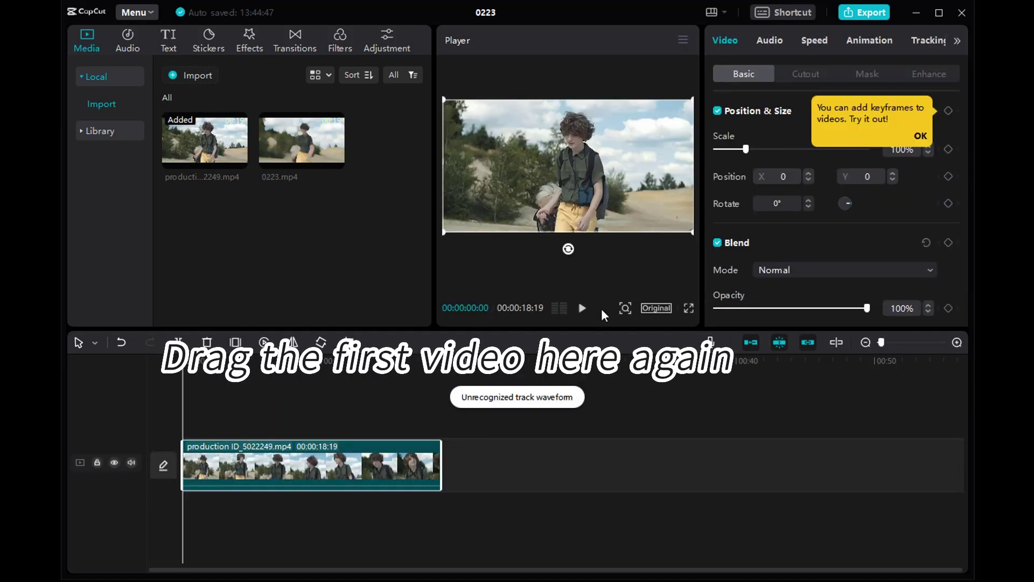
left_click(815, 79)
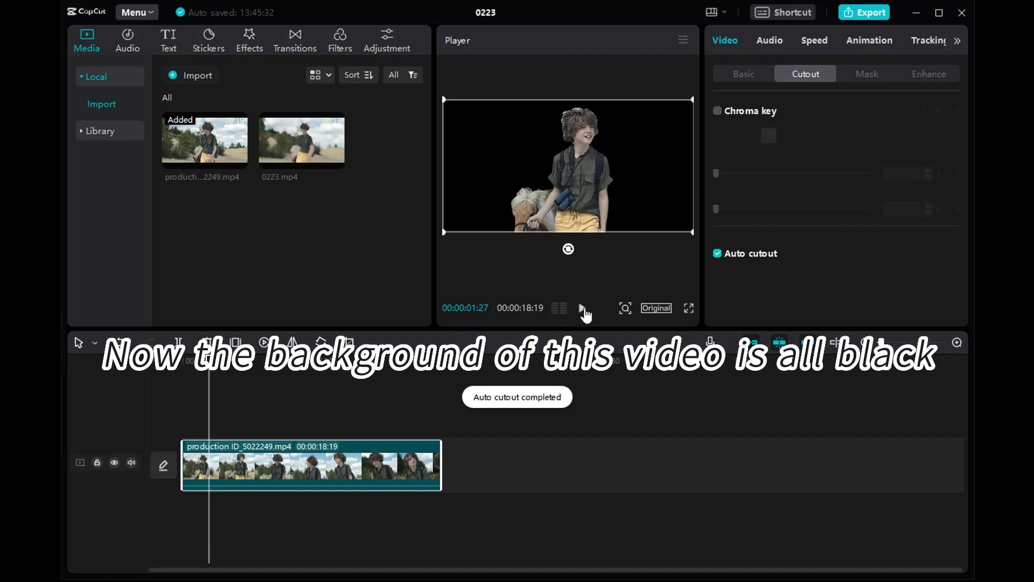
left_click(582, 308)
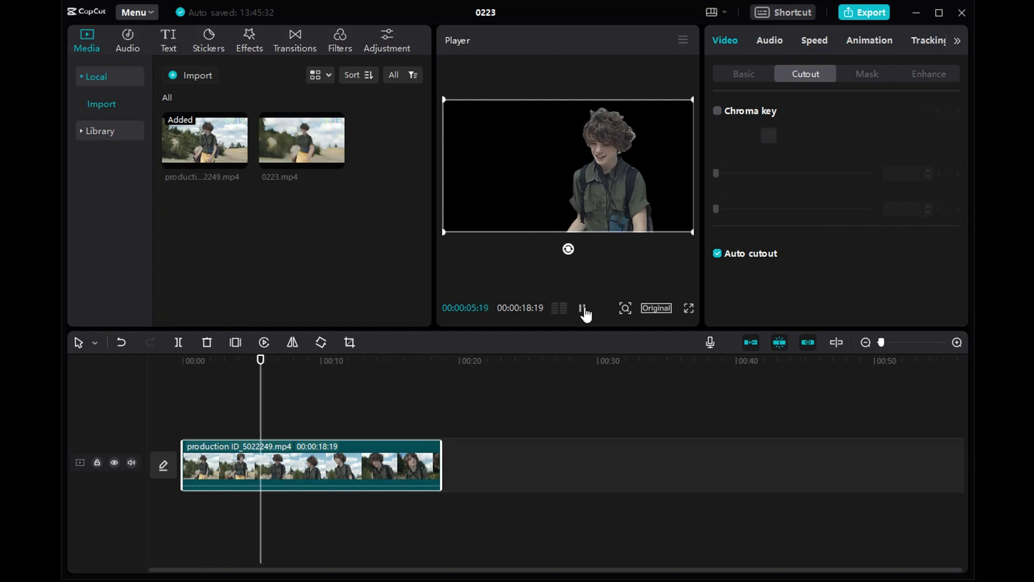
left_click(582, 308)
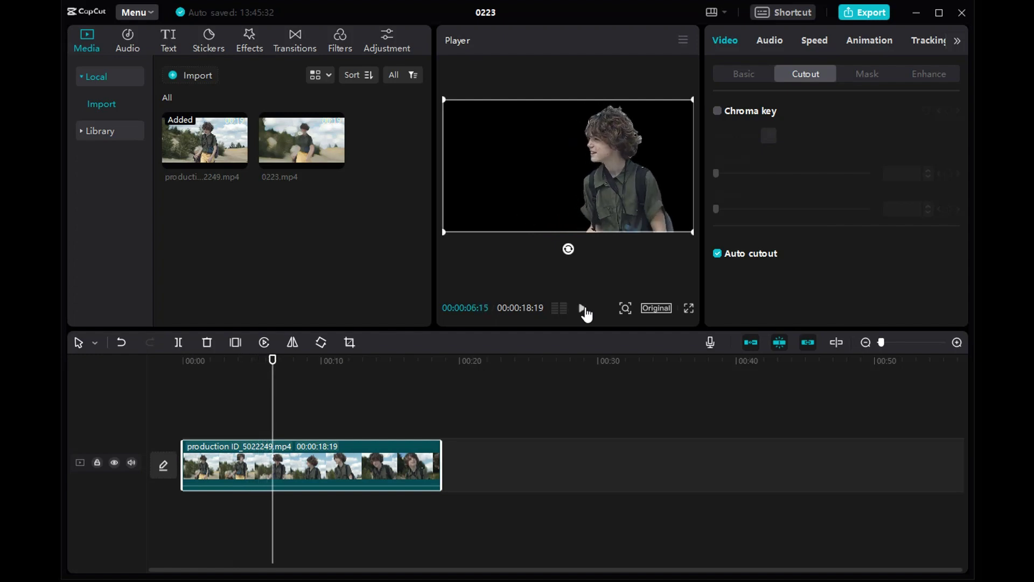
- Put 0223.mp4 on the main track with the cutout original clip on the track above
left_click_drag(322, 140, 184, 420)
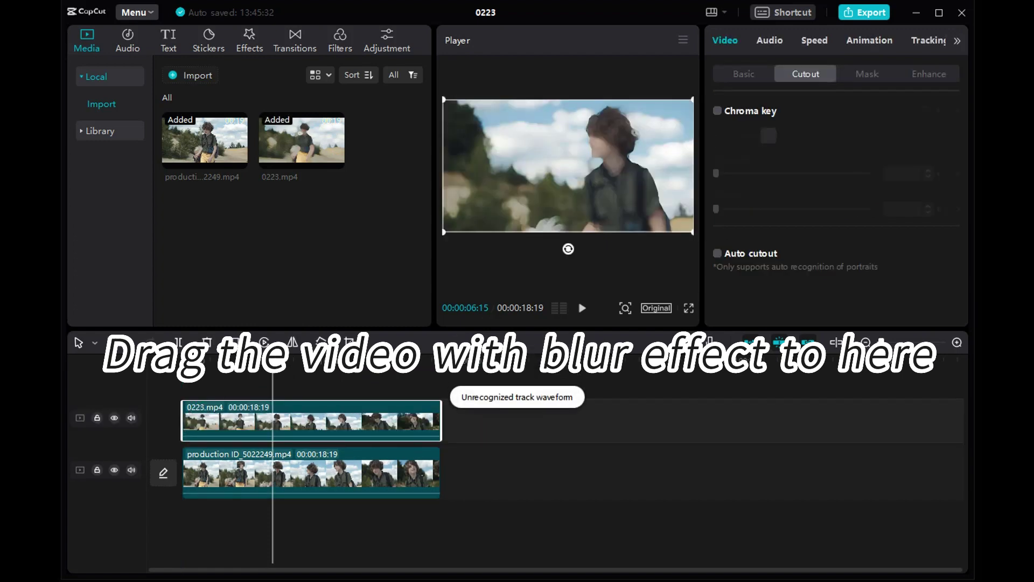
left_click_drag(409, 423, 405, 474)
left_click_drag(494, 458, 208, 371)
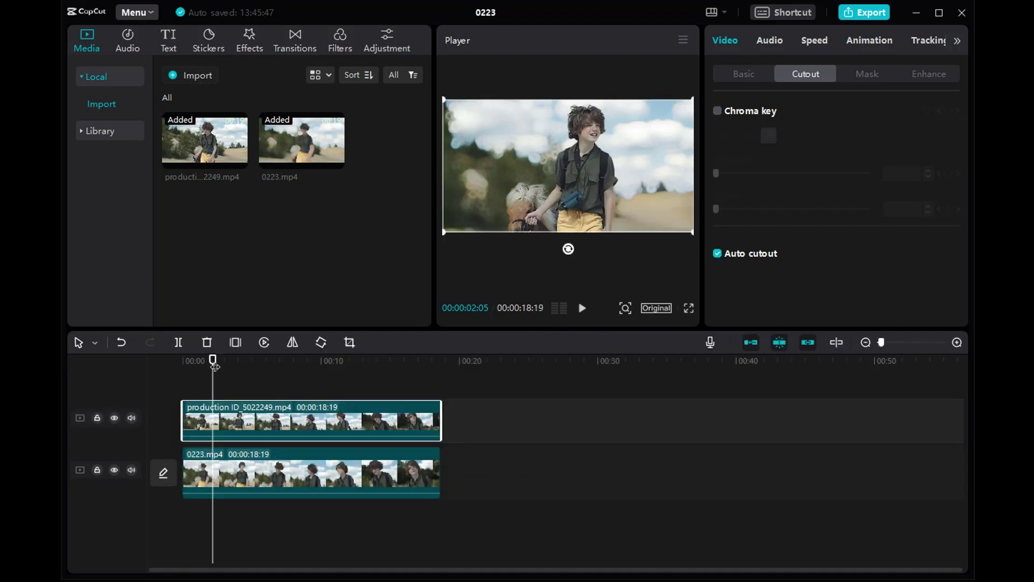